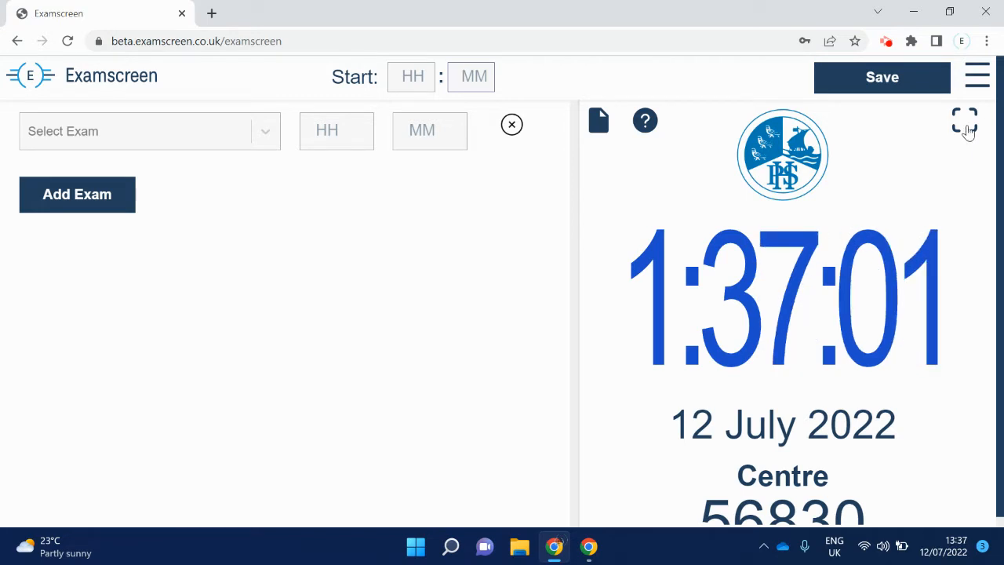
Step: Show the exam display in full screen and choose Y10 Religious Studies as the first exam
{"action": "left_click", "coordinate": [969, 131]}
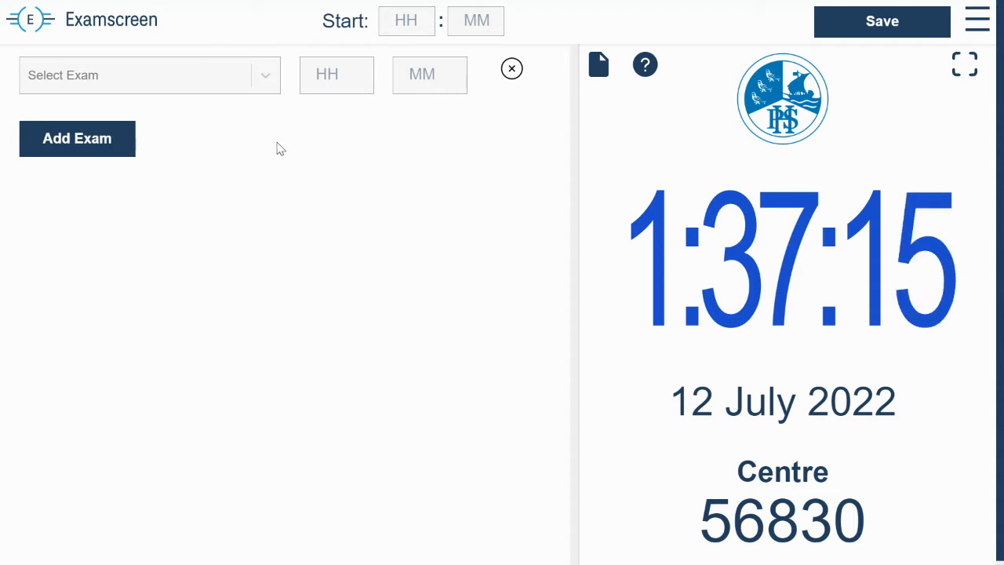
{"action": "left_click", "coordinate": [266, 77]}
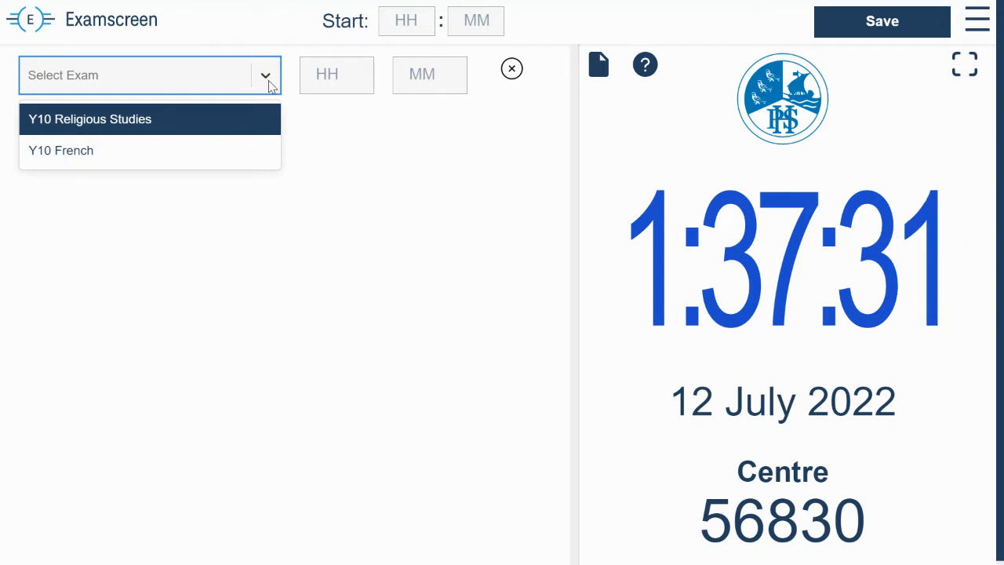
{"action": "left_click", "coordinate": [269, 81]}
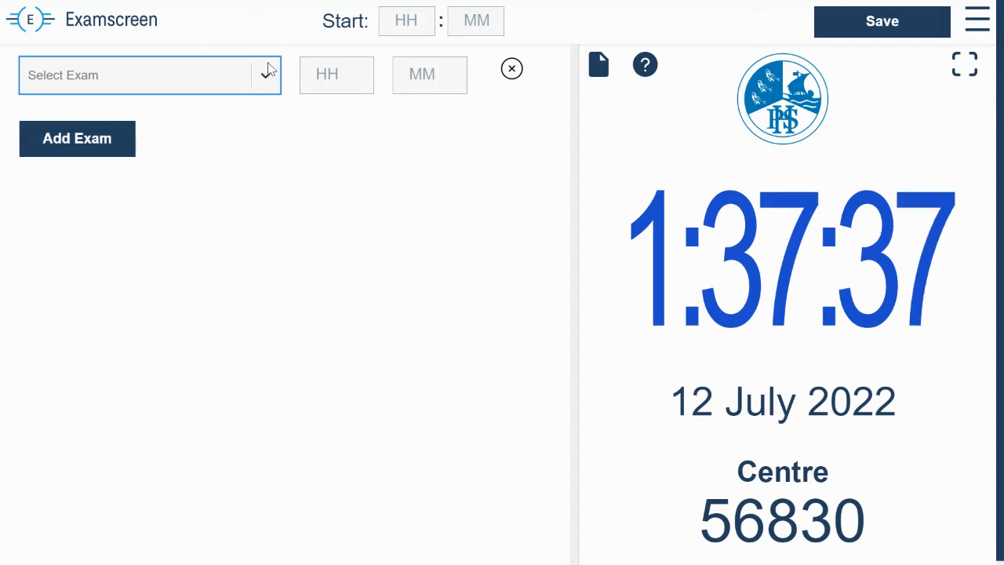
{"action": "left_click", "coordinate": [269, 78]}
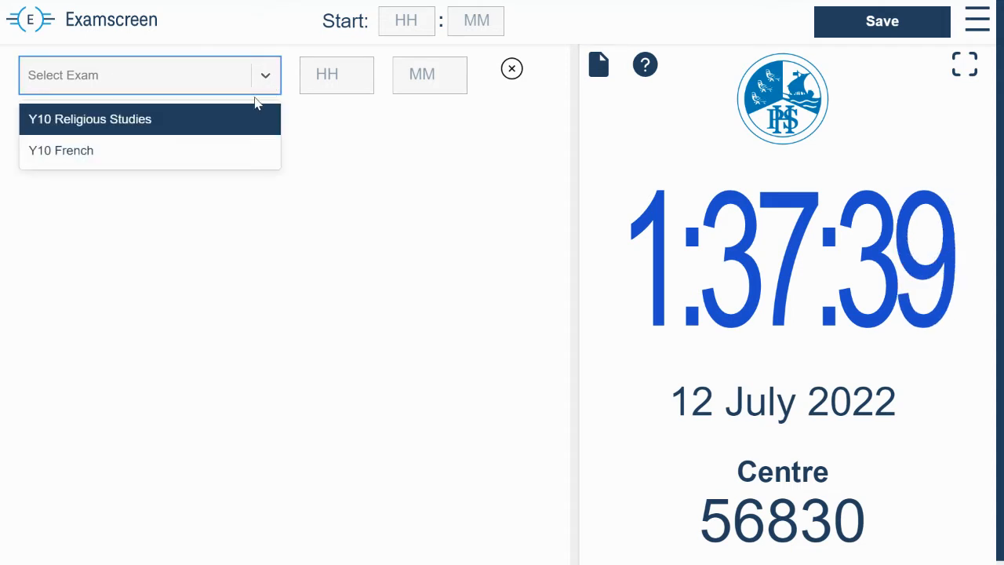
{"action": "left_click", "coordinate": [227, 130]}
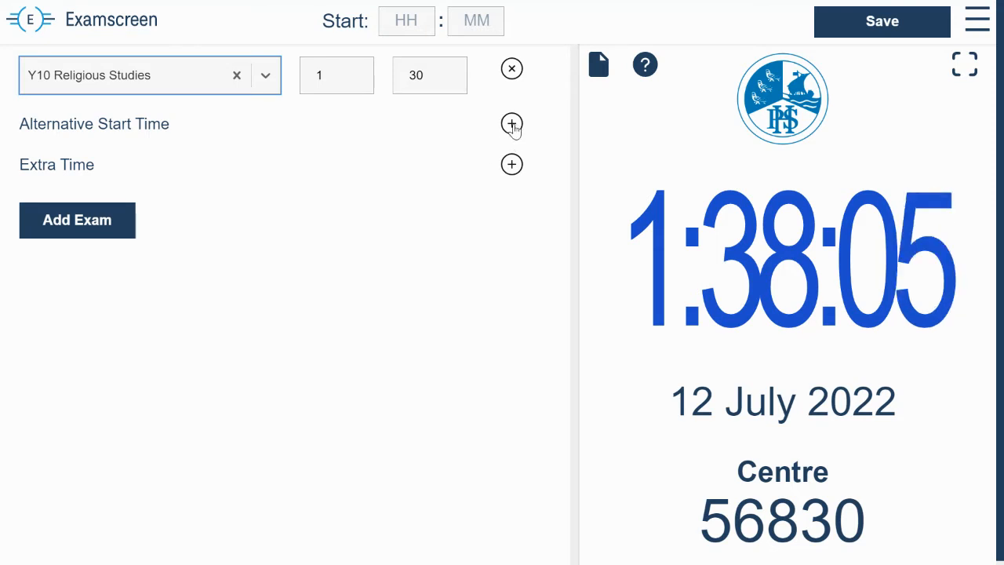
Step: Add 25% extra time to the Y10 Religious Studies exam and save it
{"action": "left_click", "coordinate": [512, 167]}
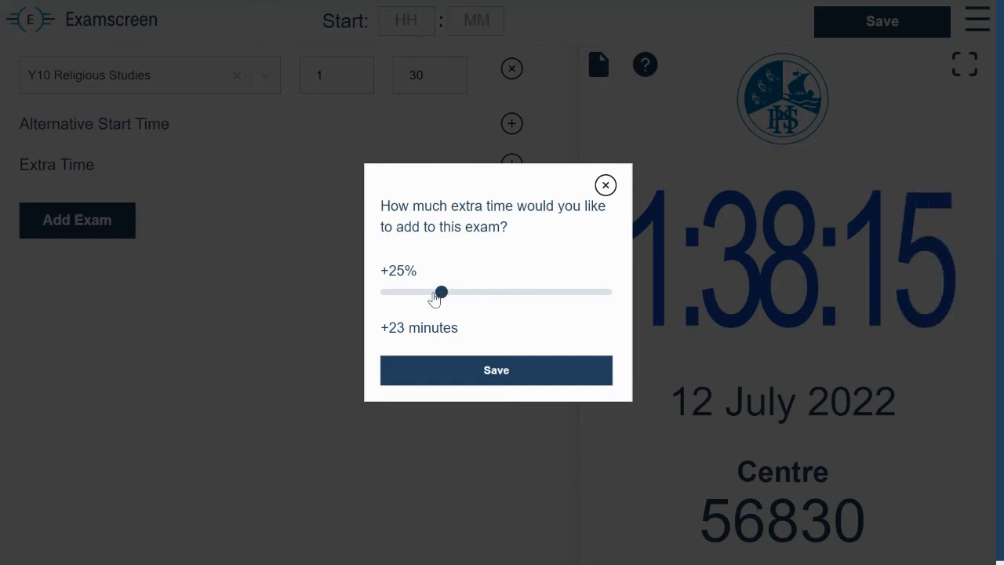
{"action": "mouse_move", "coordinate": [442, 294]}
{"action": "left_mouse_down"}
{"action": "mouse_move", "coordinate": [419, 294]}
{"action": "mouse_move", "coordinate": [452, 295]}
{"action": "mouse_move", "coordinate": [441, 296]}
{"action": "left_mouse_up"}
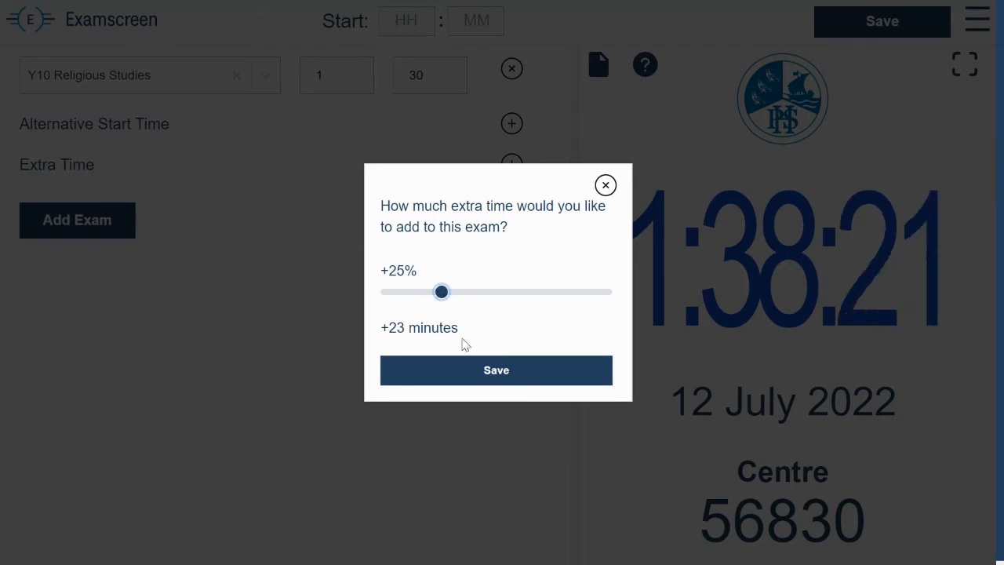
{"action": "left_click", "coordinate": [478, 377]}
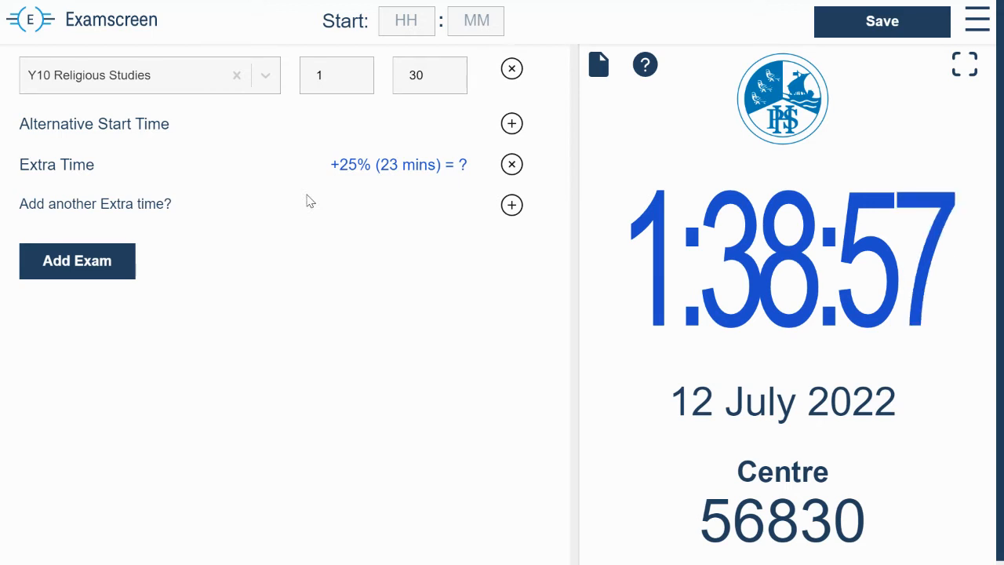
Step: Add Y10 French as a second exam and save the exam list for display
{"action": "left_click", "coordinate": [92, 274]}
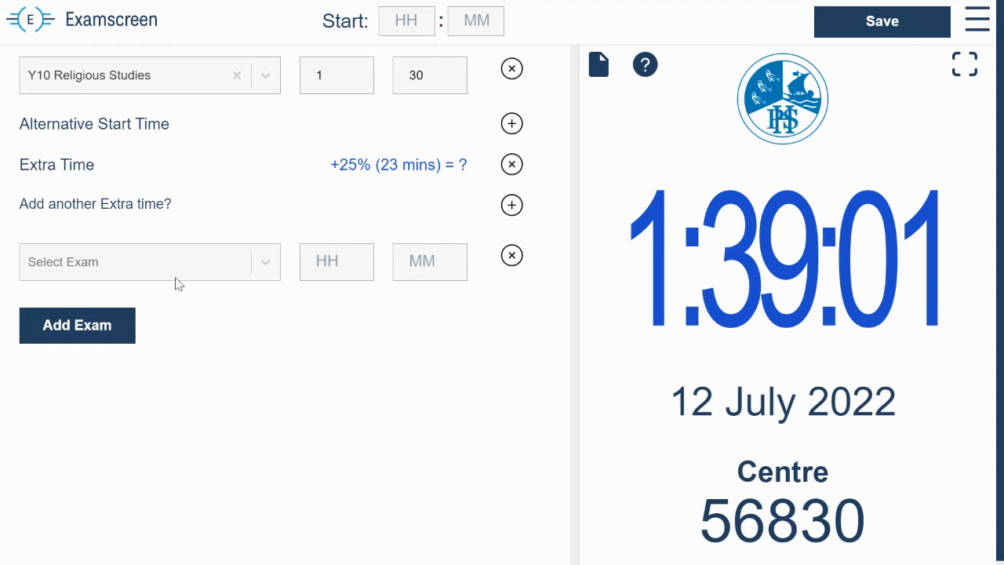
{"action": "left_click", "coordinate": [269, 261]}
{"action": "left_click", "coordinate": [224, 343]}
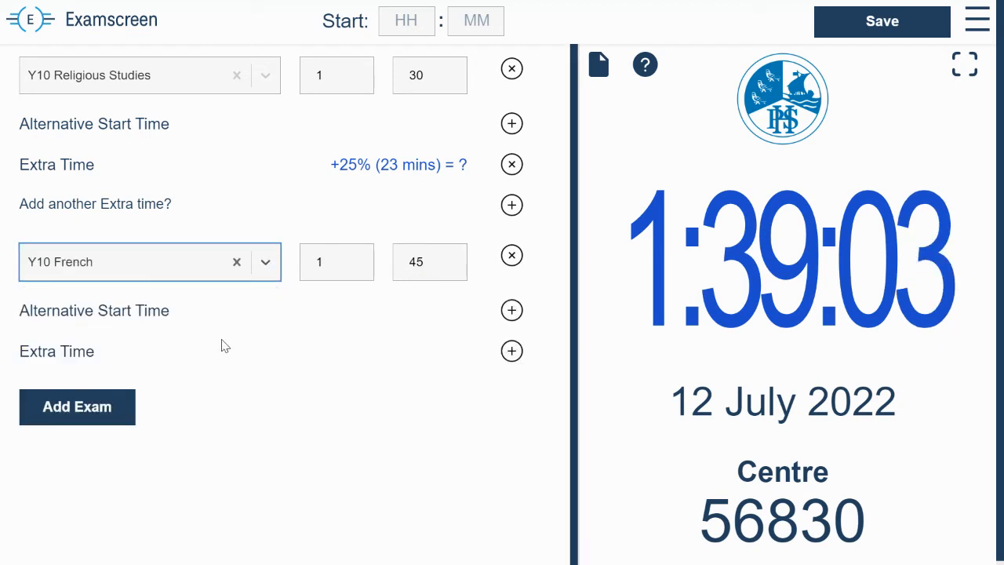
{"action": "left_click", "coordinate": [875, 26]}
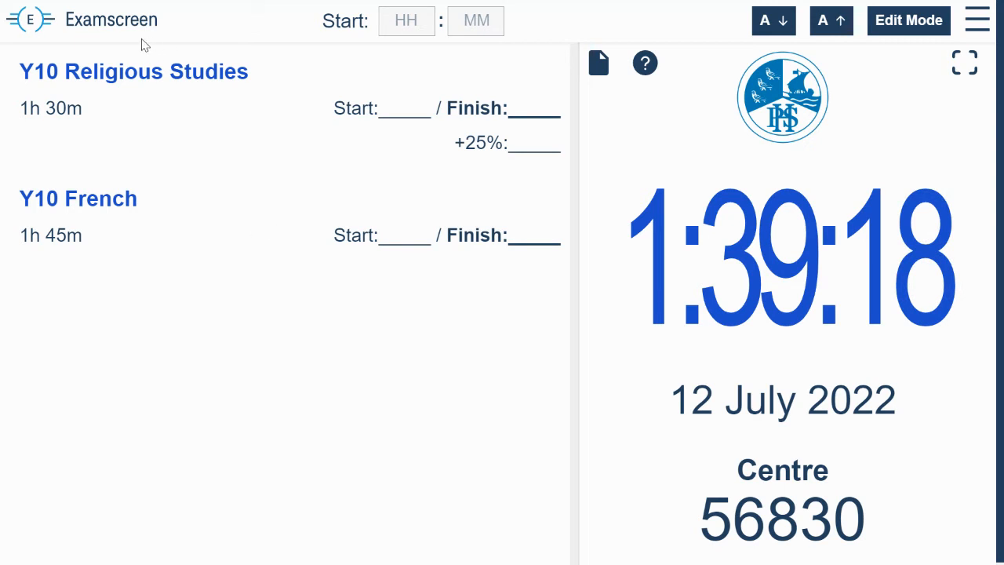
{"action": "left_click", "coordinate": [895, 30]}
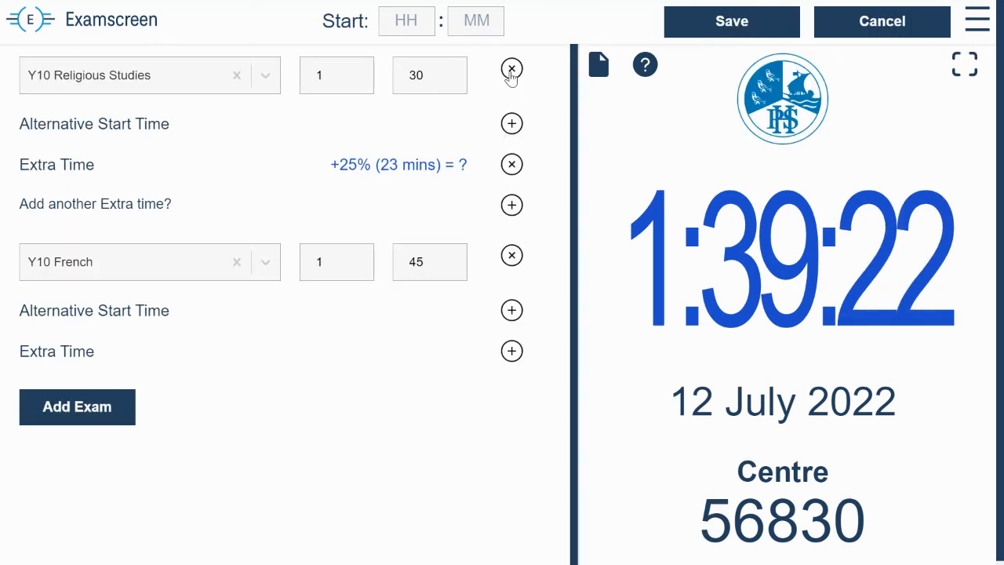
{"action": "left_click", "coordinate": [731, 24]}
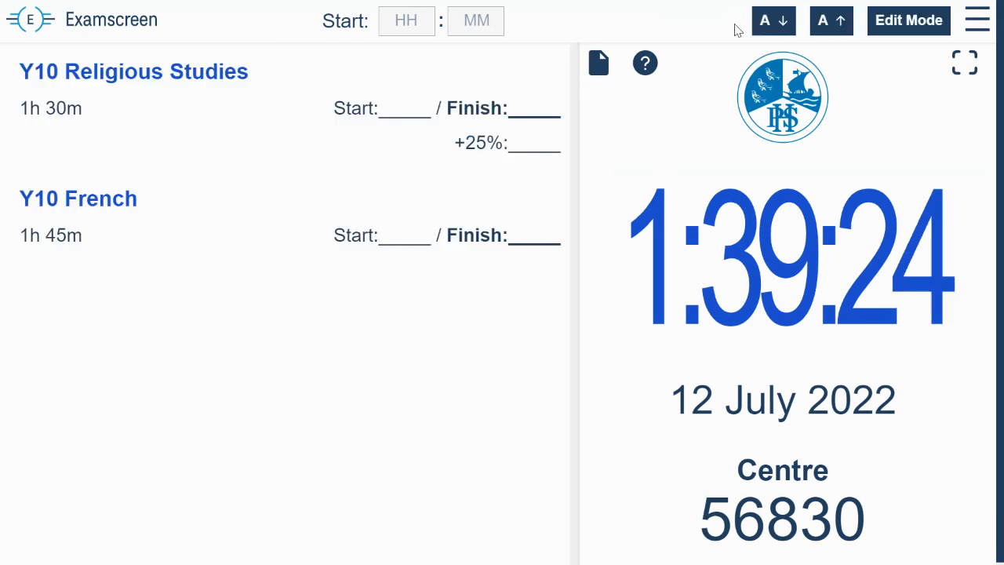
Step: Set the start time for the exams to 09:00
{"action": "left_click", "coordinate": [418, 22]}
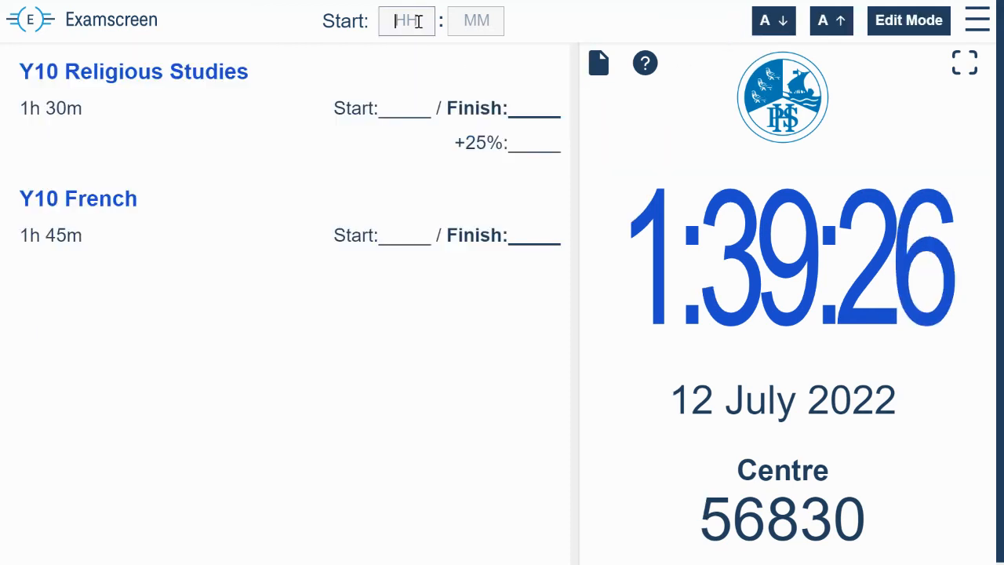
{"action": "type", "text": "09"}
{"action": "key", "text": "Tab"}
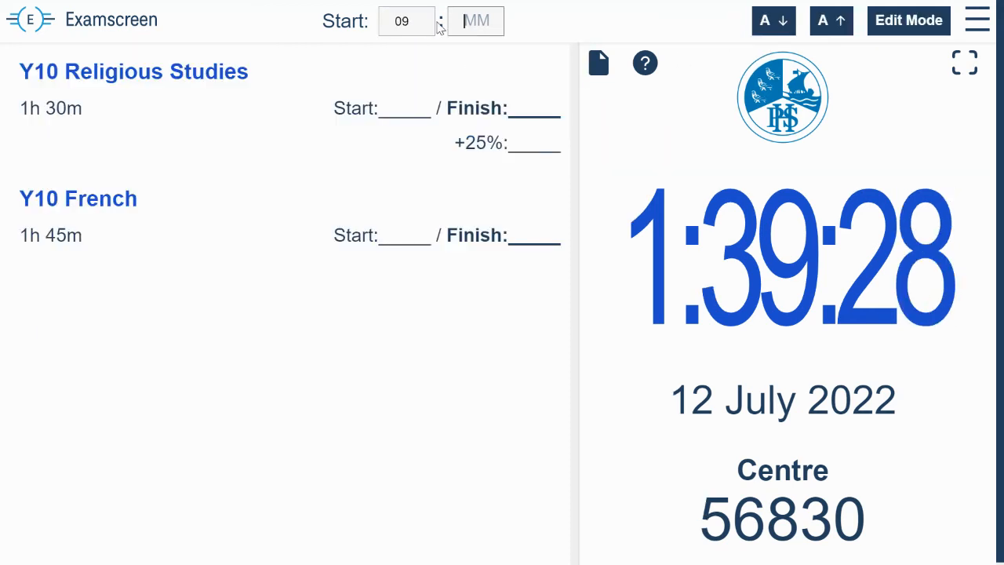
{"action": "type", "text": "00"}
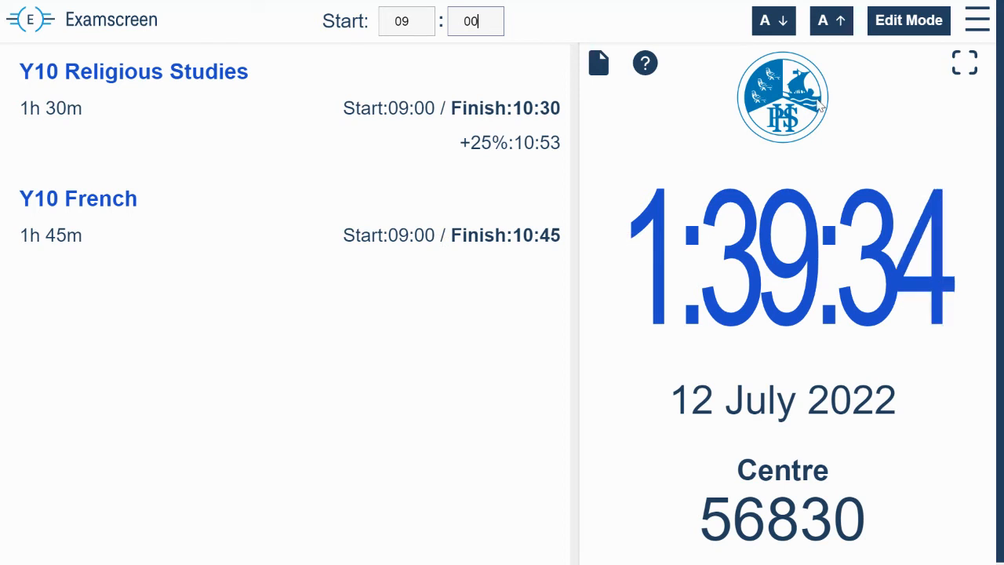
Step: Enlarge the exam text repeatedly until the details fill most of the exam list area
{"action": "left_click", "coordinate": [832, 25]}
{"action": "left_click", "coordinate": [831, 27]}
{"action": "left_click", "coordinate": [831, 27]}
{"action": "left_click", "coordinate": [830, 28]}
{"action": "left_click", "coordinate": [830, 28]}
{"action": "left_click", "coordinate": [831, 28]}
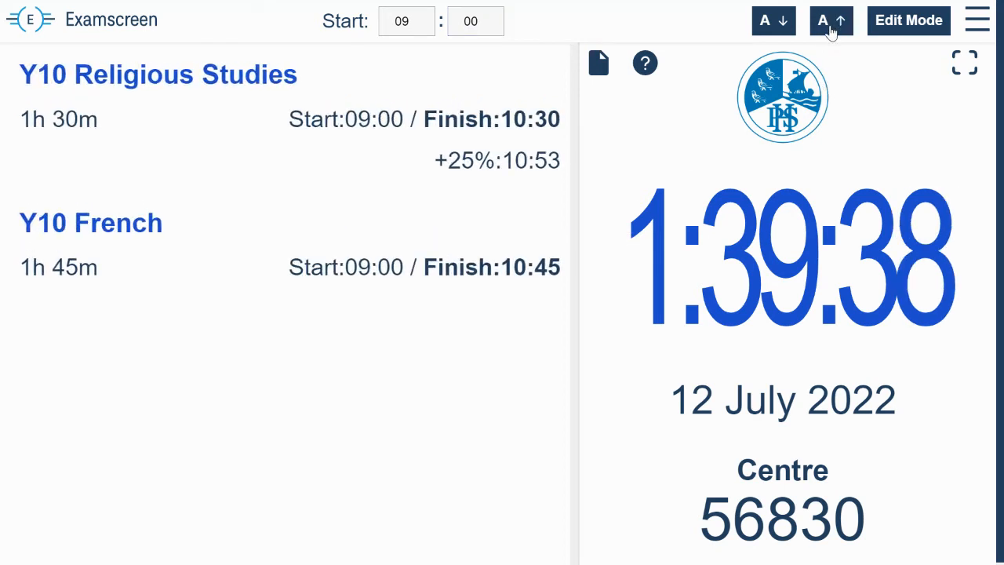
{"action": "left_click", "coordinate": [830, 28]}
{"action": "double_click", "coordinate": [829, 28]}
{"action": "left_click", "coordinate": [830, 31]}
{"action": "left_click", "coordinate": [830, 32]}
{"action": "left_click", "coordinate": [830, 32]}
{"action": "left_click", "coordinate": [829, 33]}
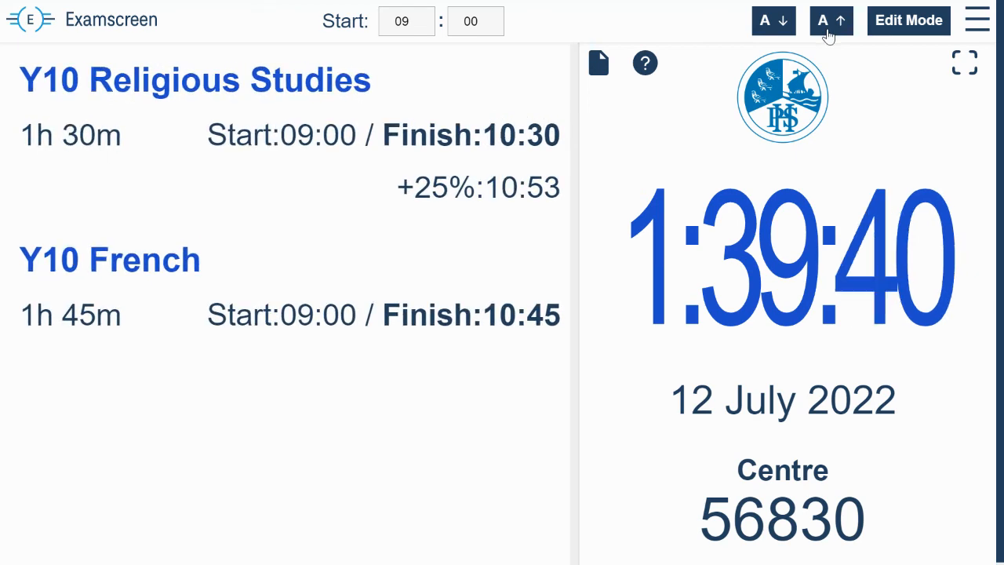
{"action": "left_click", "coordinate": [829, 35]}
{"action": "left_click", "coordinate": [830, 36]}
{"action": "left_click", "coordinate": [830, 38]}
{"action": "left_click", "coordinate": [831, 33]}
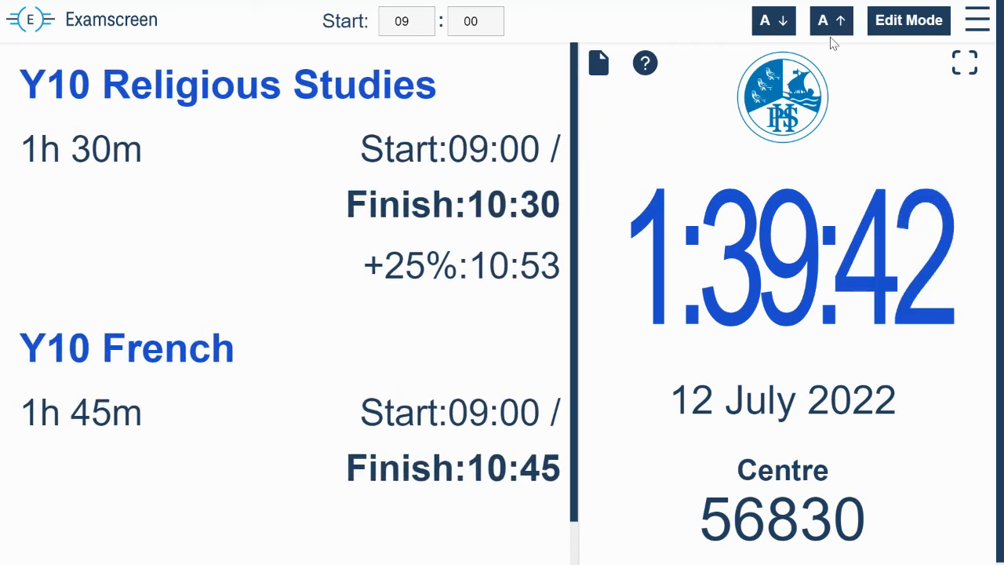
{"action": "left_click", "coordinate": [844, 28]}
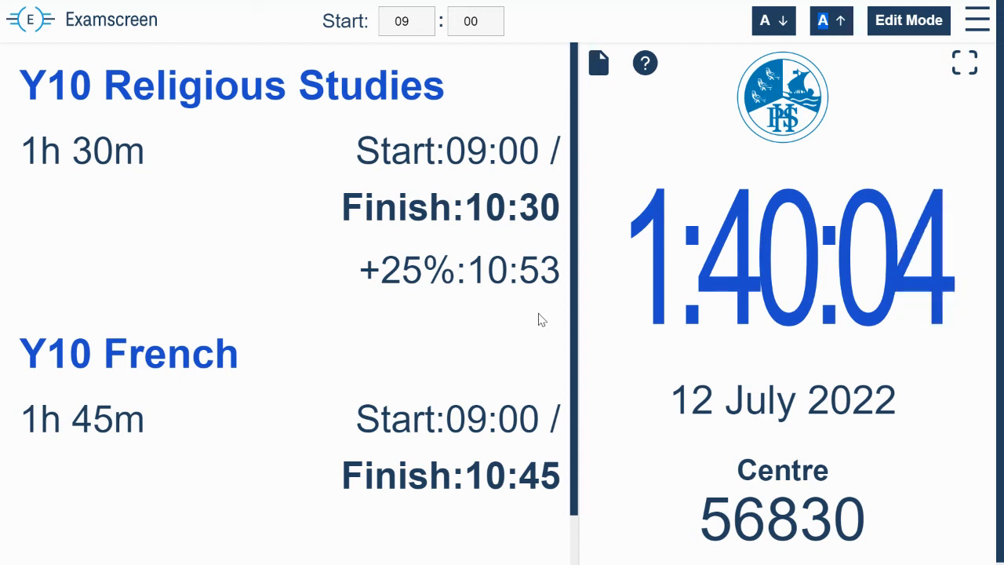
Step: View the Custom Instructions and the Invigilators Instructions in turn, and return to the exam display
{"action": "left_click", "coordinate": [599, 64]}
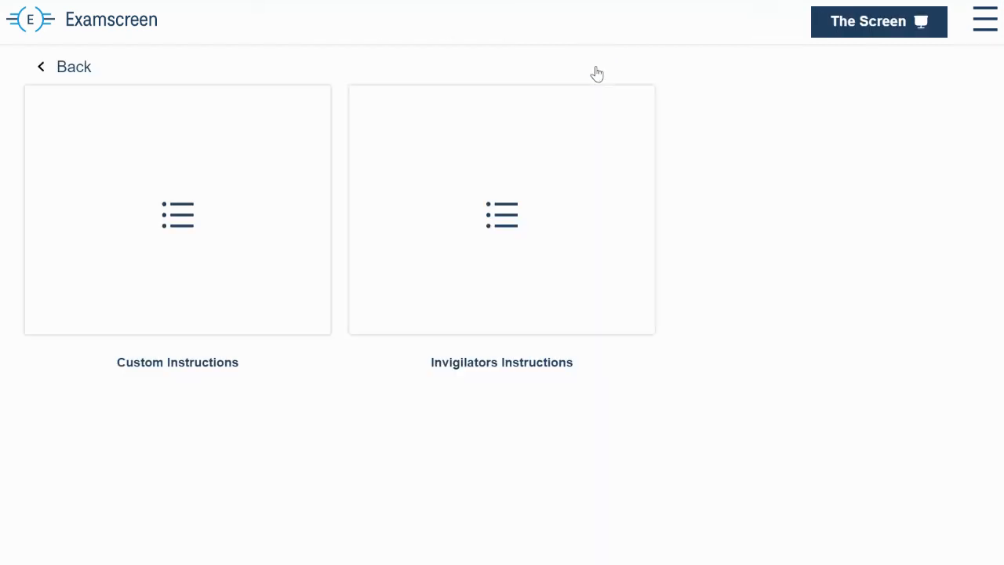
{"action": "left_click", "coordinate": [200, 220]}
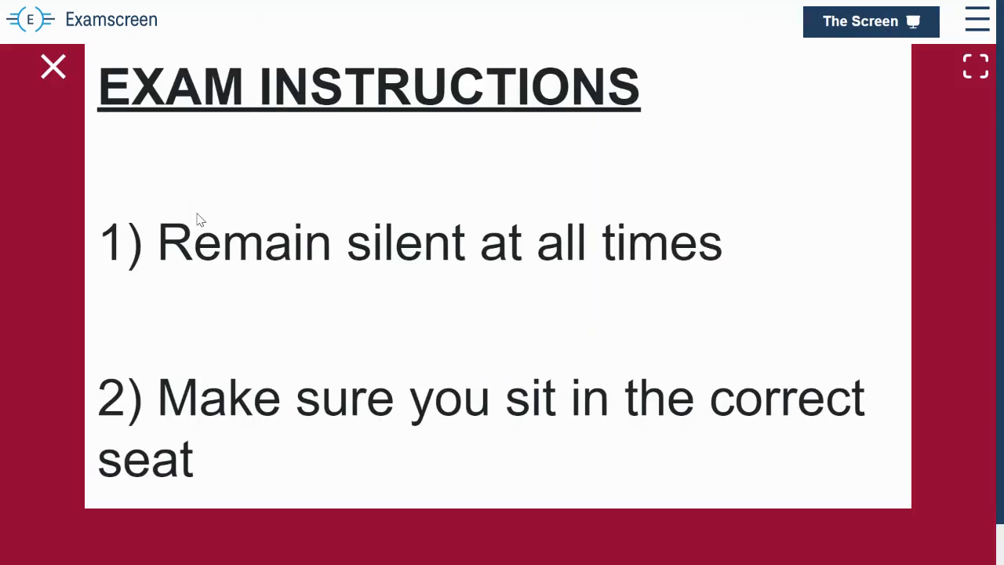
{"action": "left_click", "coordinate": [55, 70]}
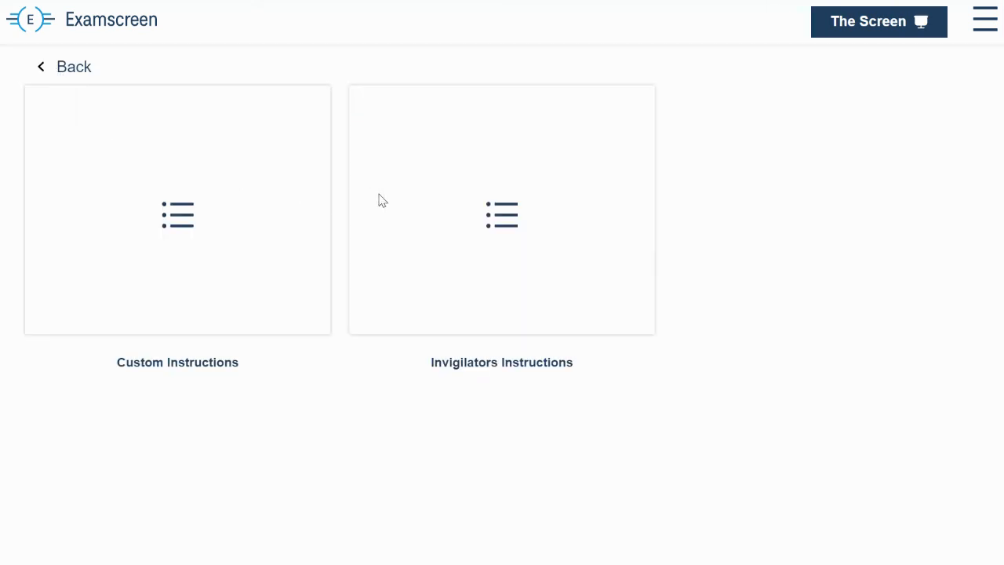
{"action": "left_click", "coordinate": [507, 228]}
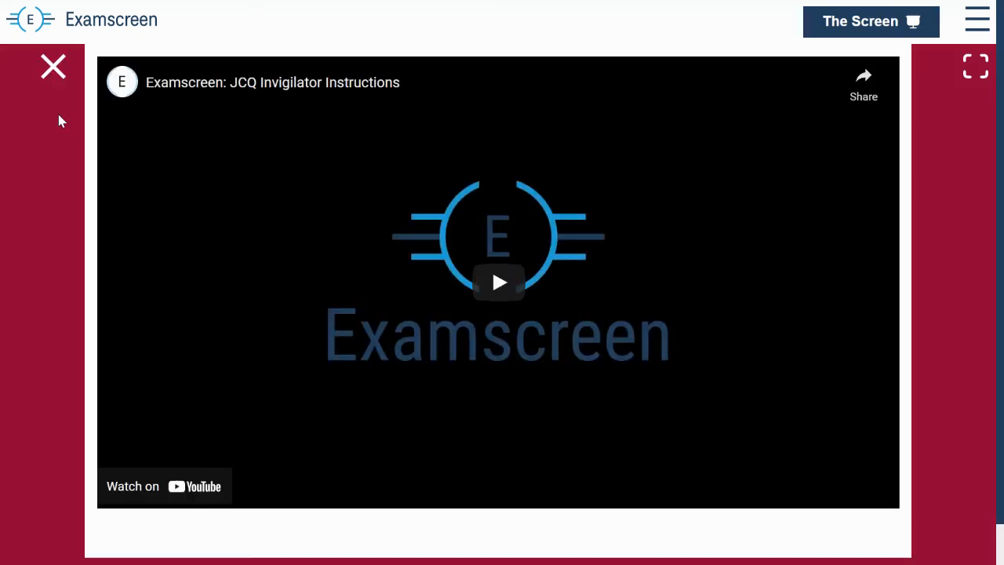
{"action": "left_click", "coordinate": [47, 67]}
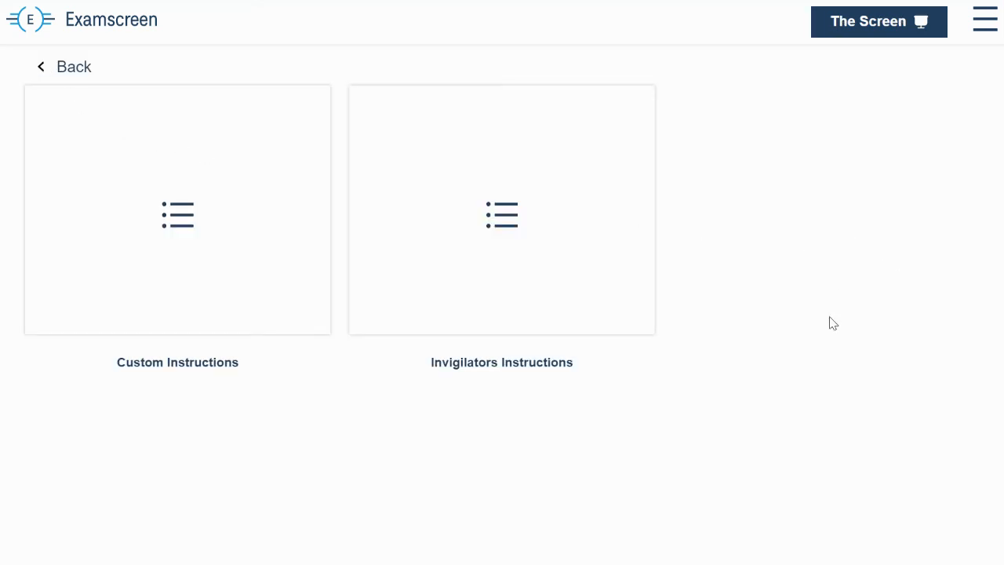
{"action": "left_click", "coordinate": [44, 70]}
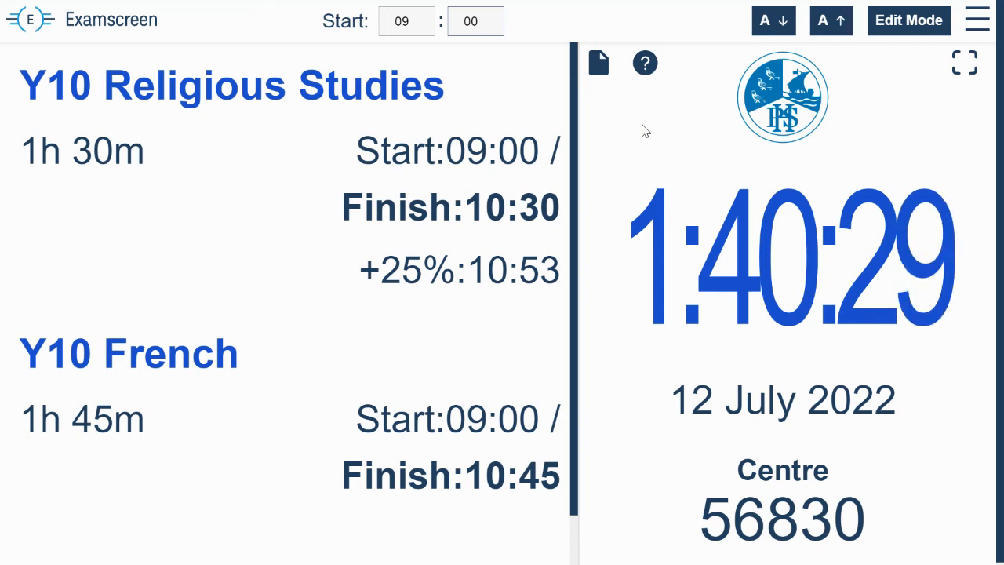
Step: Replace the Y10 French exam with a manually added exam named "Mock Exam"
{"action": "left_click", "coordinate": [913, 31]}
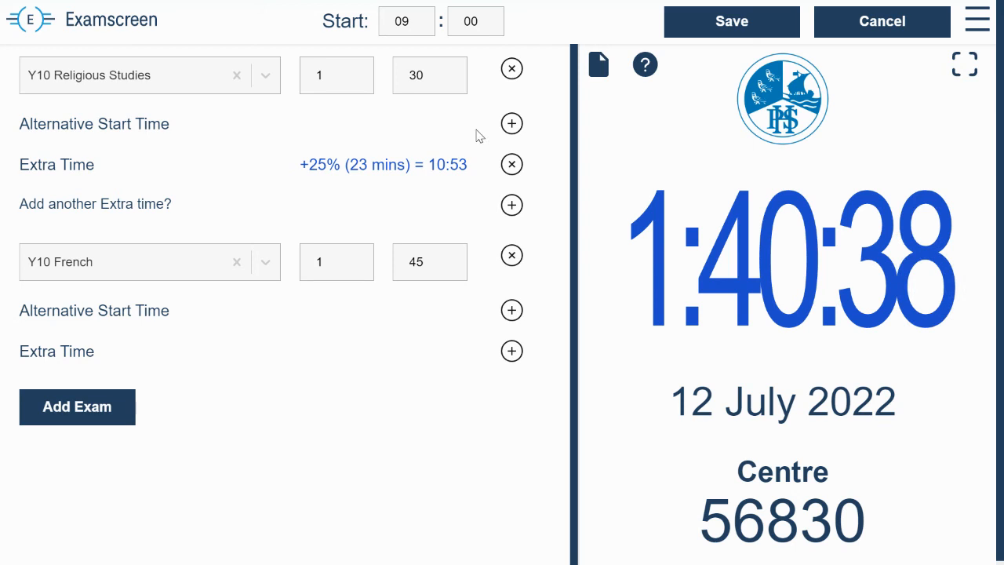
{"action": "left_click", "coordinate": [511, 257]}
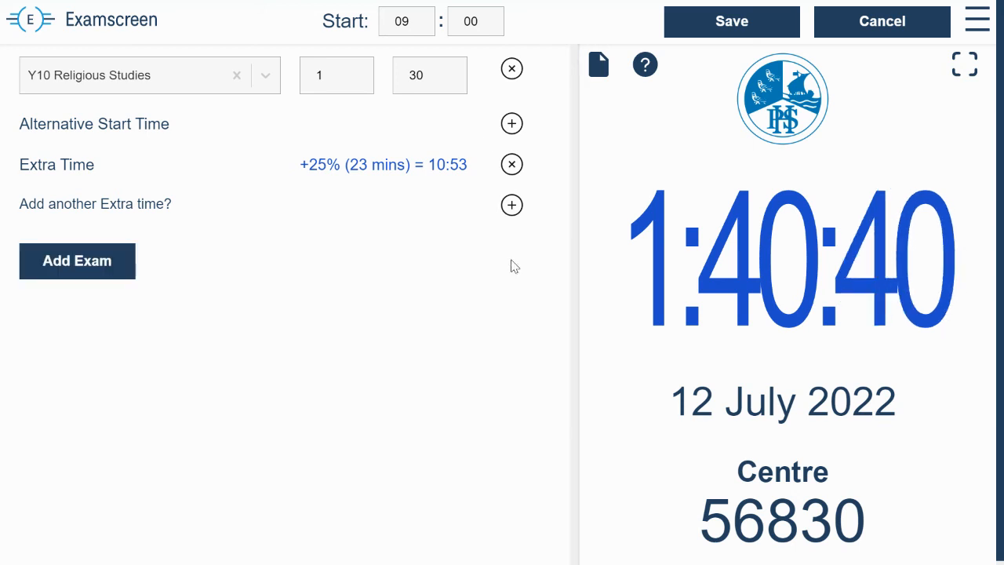
{"action": "left_click", "coordinate": [75, 261]}
{"action": "left_click", "coordinate": [81, 263]}
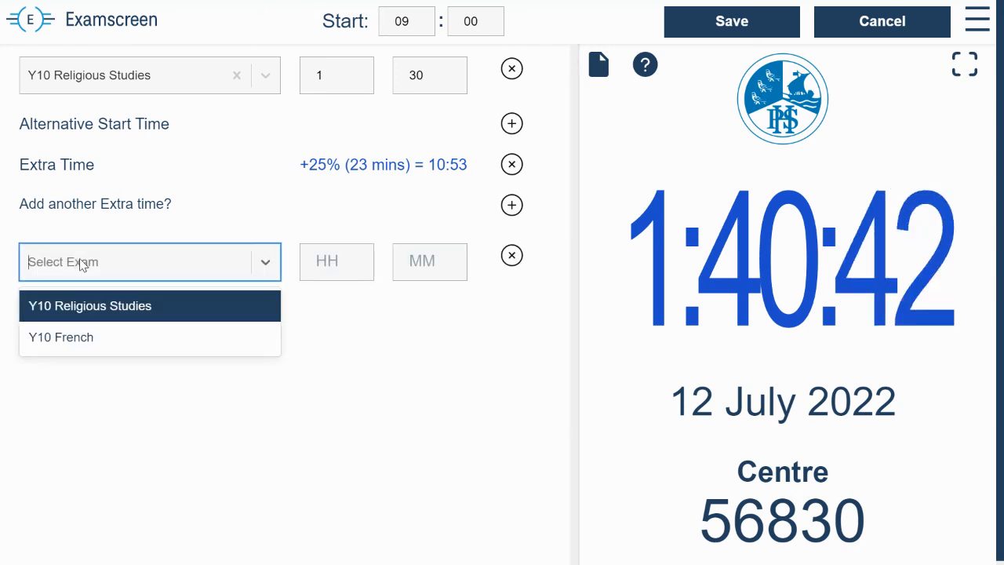
{"action": "type", "text": "M"}
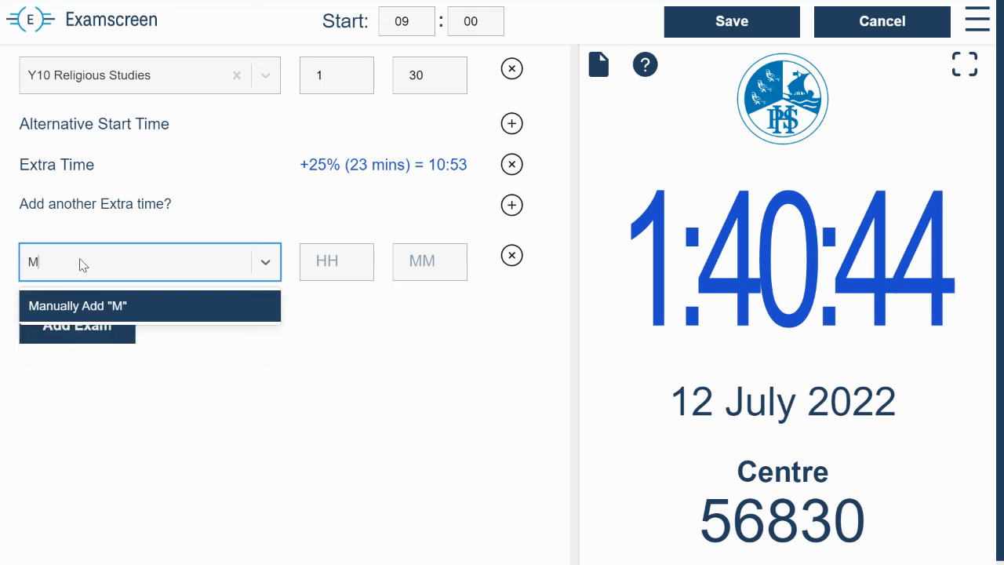
{"action": "type", "text": "ock Exam"}
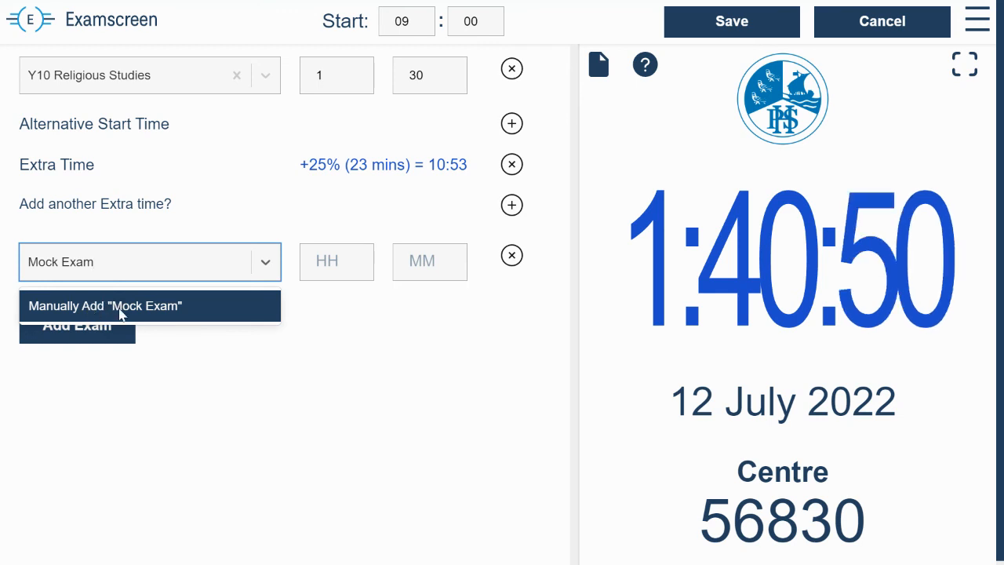
{"action": "left_click", "coordinate": [122, 314]}
Step: Set the Mock Exam's duration to 1 hour 45 minutes and save the exam list
{"action": "left_click", "coordinate": [322, 261]}
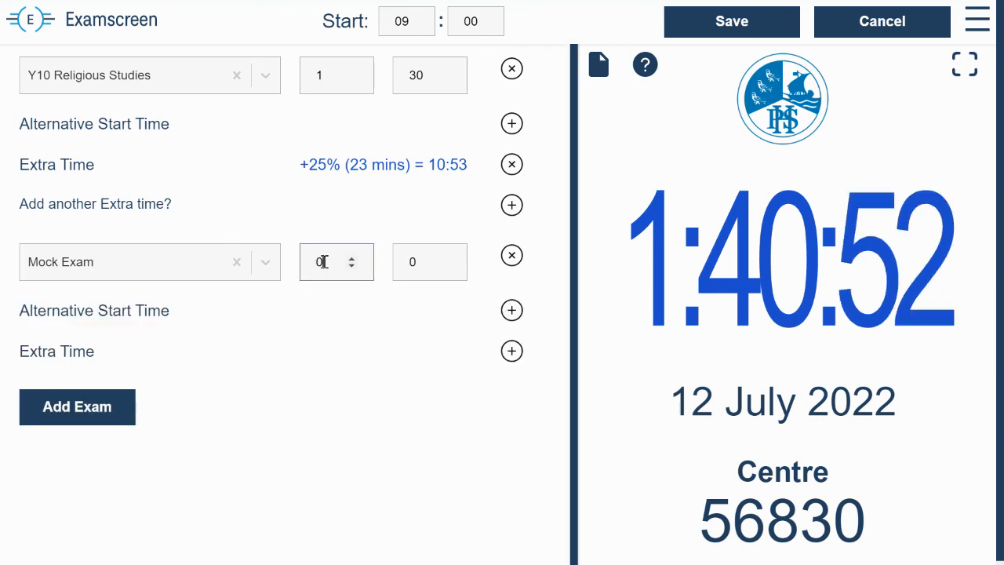
{"action": "double_click", "coordinate": [317, 262]}
{"action": "type", "text": "1"}
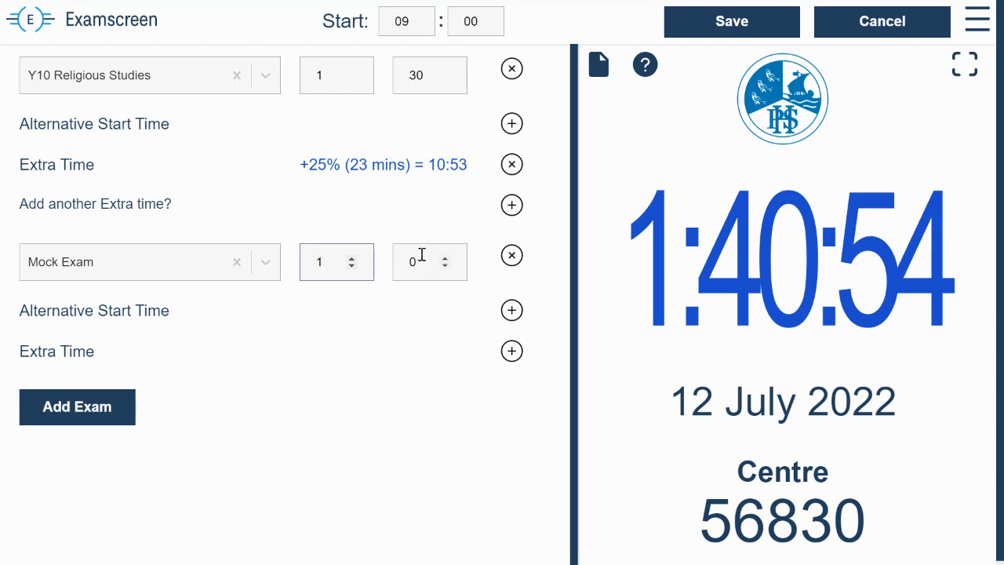
{"action": "left_click", "coordinate": [421, 256]}
{"action": "double_click", "coordinate": [398, 259]}
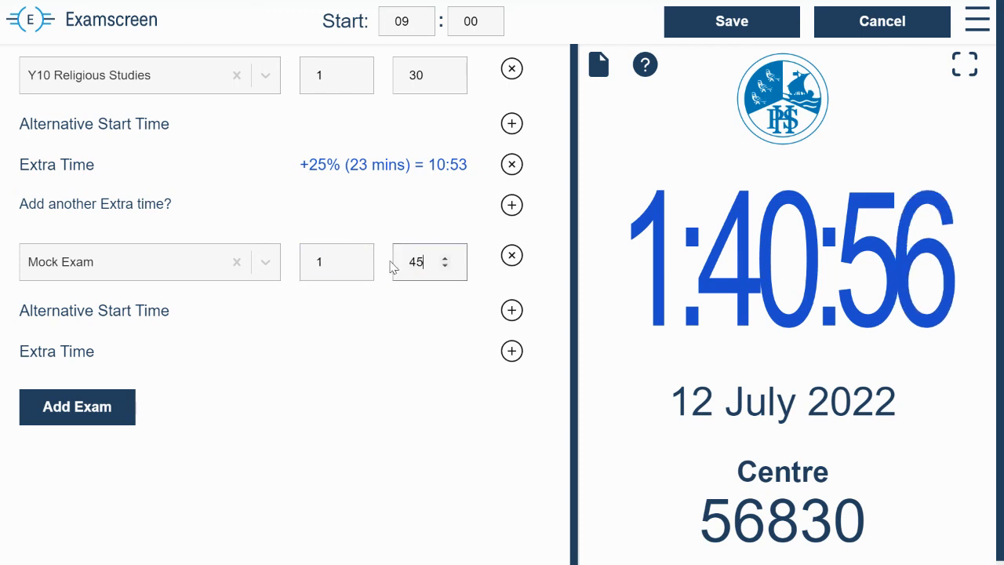
{"action": "left_click", "coordinate": [771, 23]}
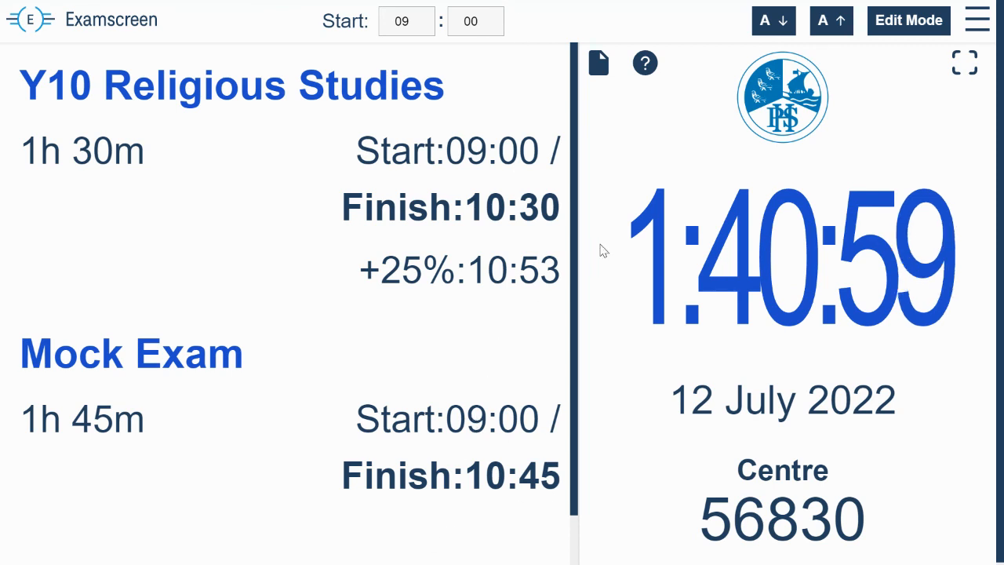
Step: Remove the Mock Exam from the exam list and save, keeping only Y10 Religious Studies
{"action": "left_click", "coordinate": [885, 32]}
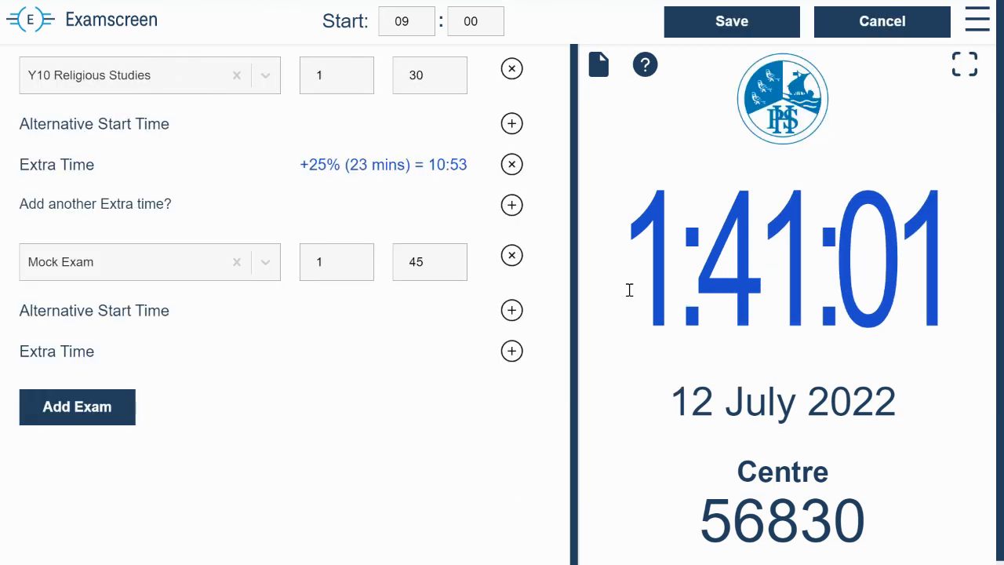
{"action": "left_click", "coordinate": [511, 255]}
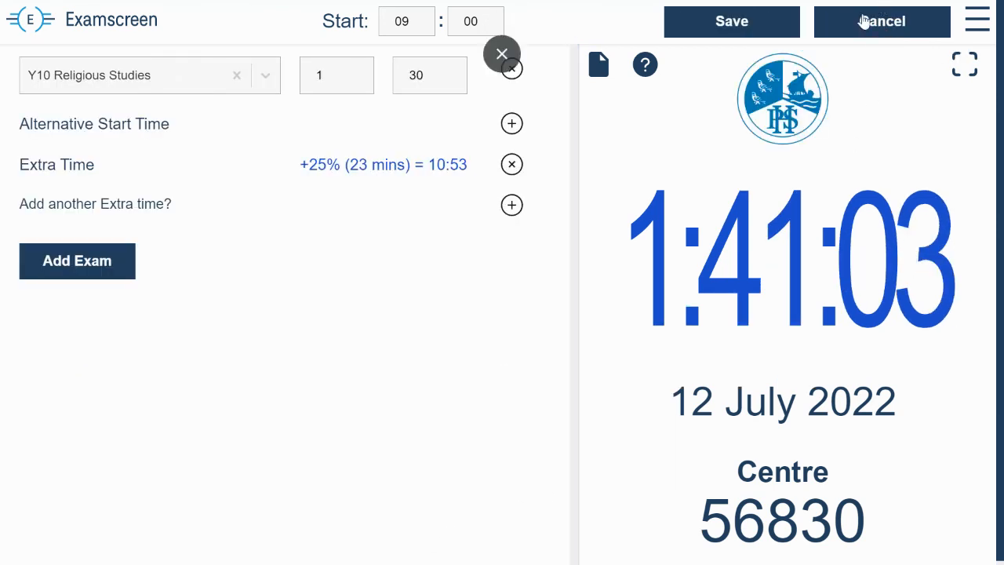
{"action": "left_click", "coordinate": [776, 31]}
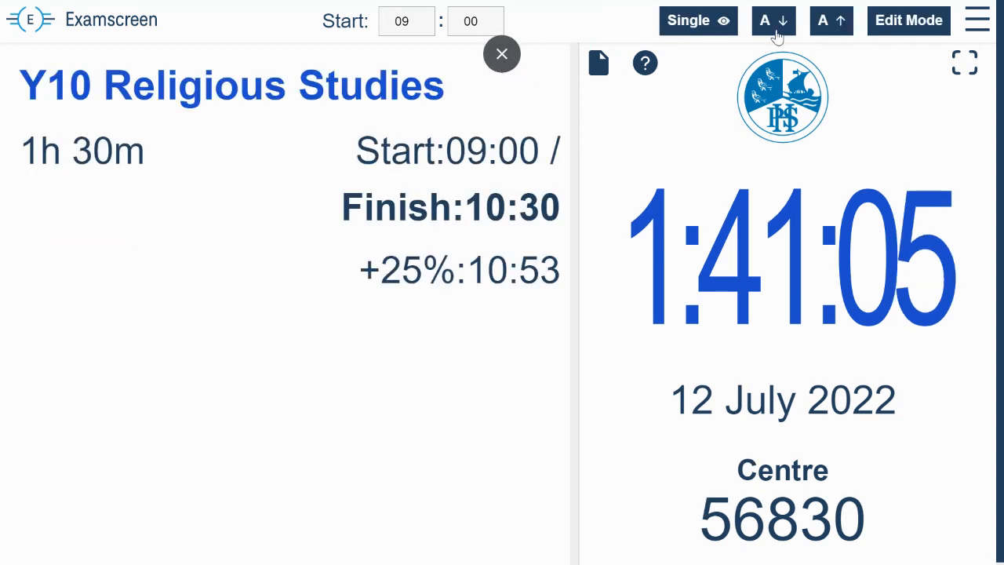
Step: Preview Y10 Religious Studies in the Single view, return to the Multiple view and exit full screen
{"action": "left_click", "coordinate": [709, 30]}
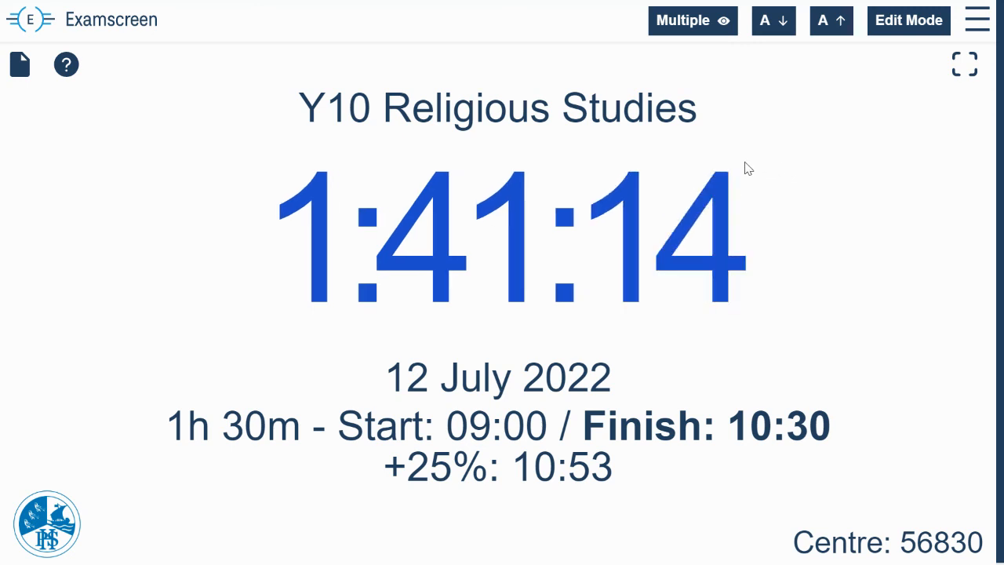
{"action": "left_click", "coordinate": [715, 23]}
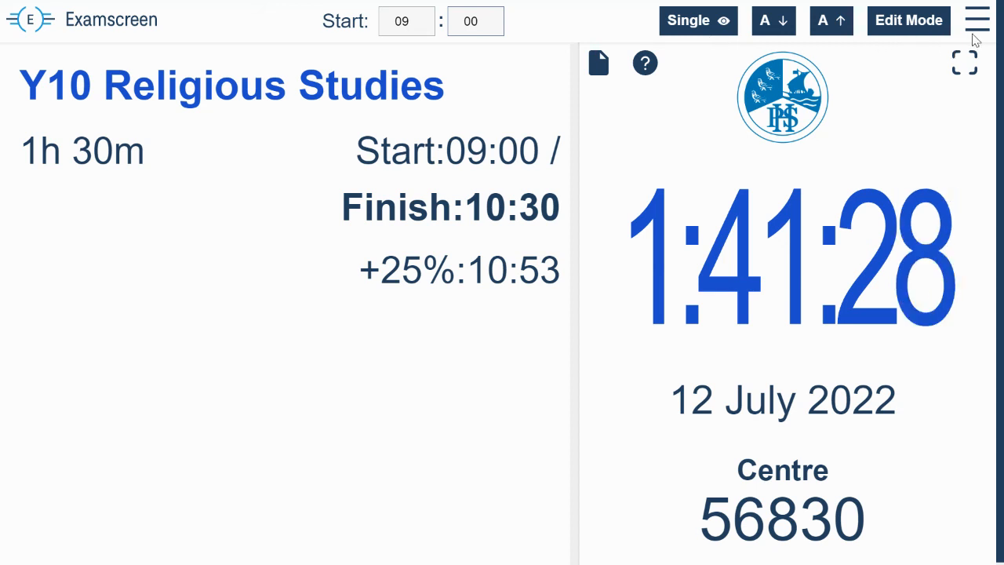
{"action": "left_click", "coordinate": [966, 61]}
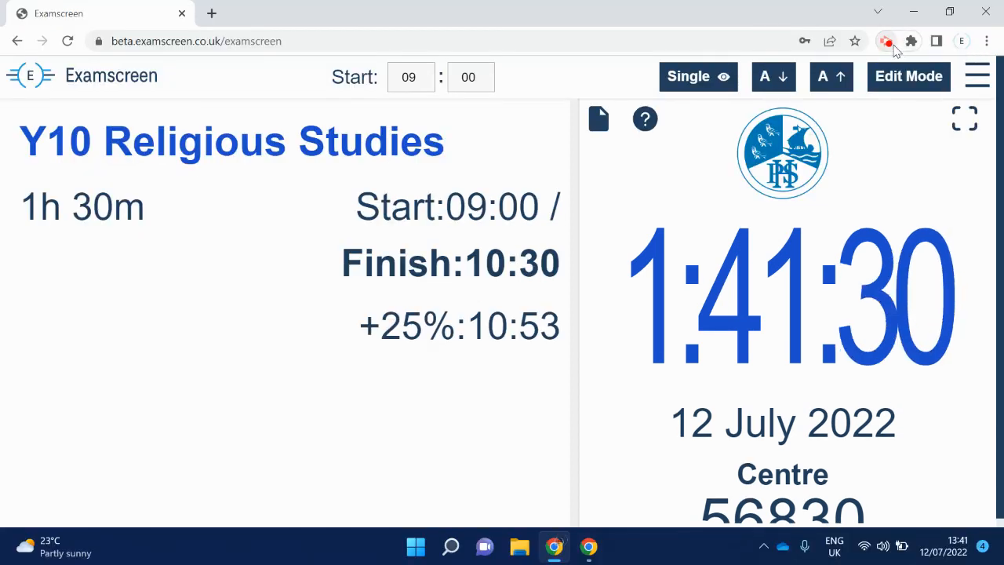